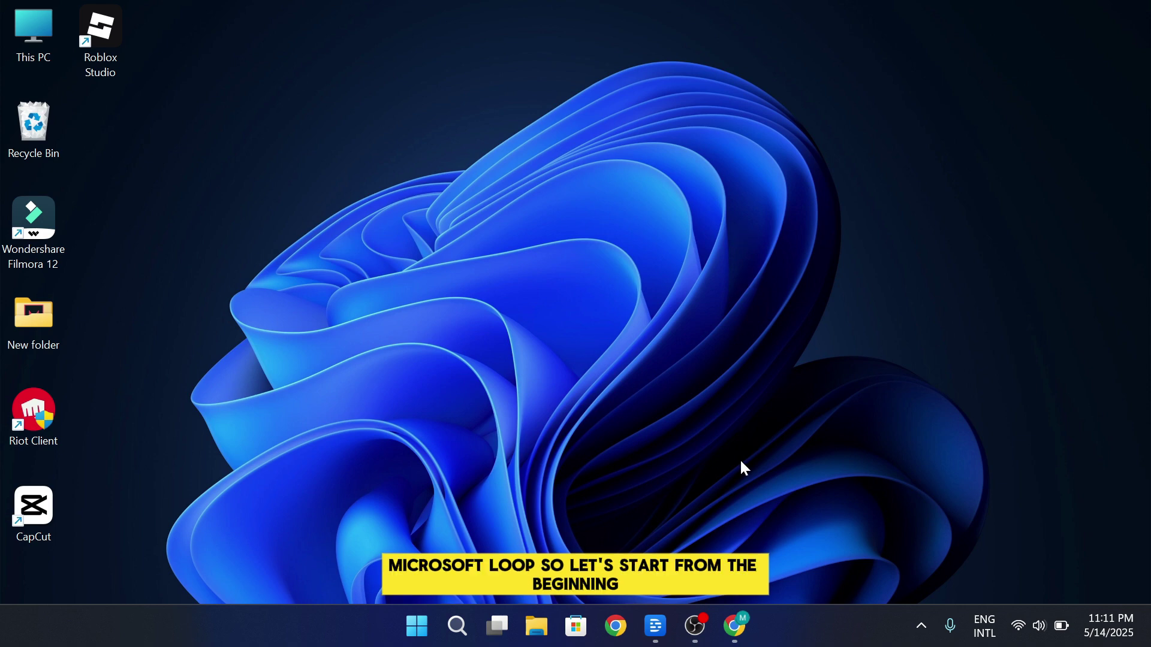
- Open Chrome on the Loop home page at loop.cloud.microsoft, showing the My workspace card
{"action": "left_click", "coordinate": [736, 623]}
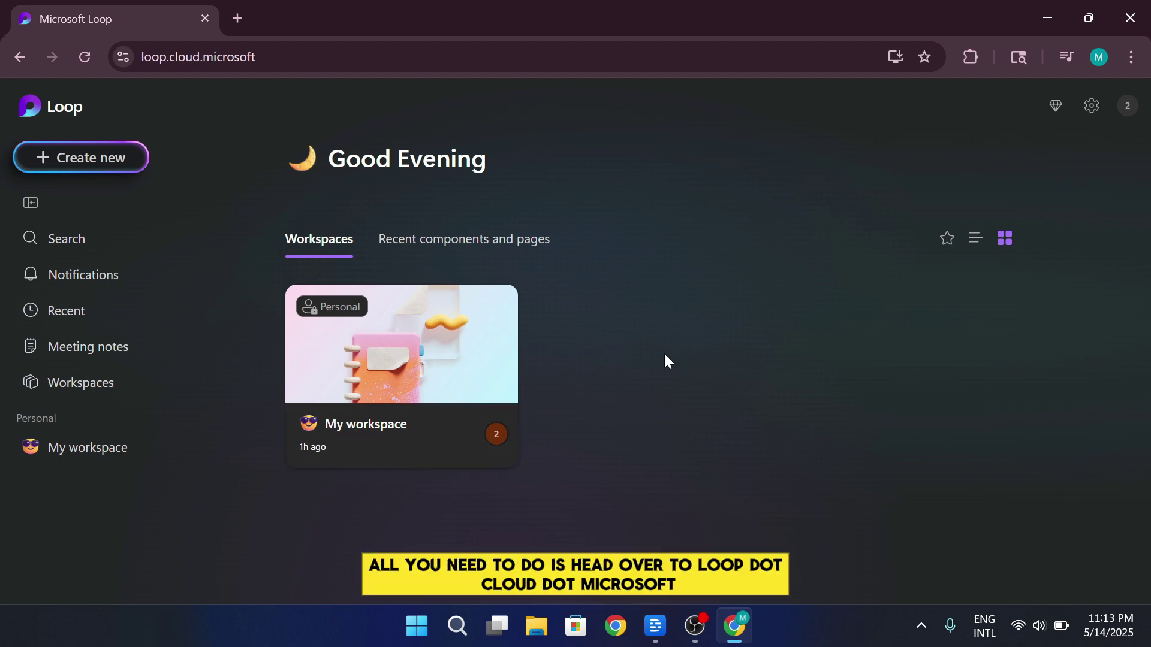
{"action": "left_click", "coordinate": [234, 64]}
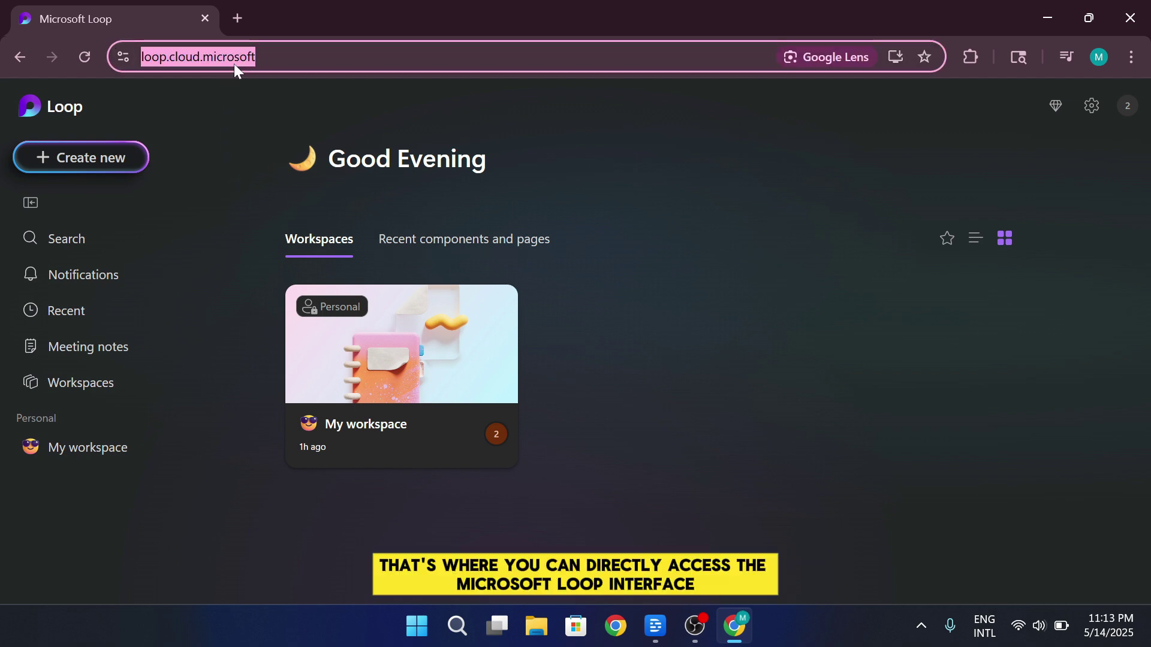
{"action": "left_click", "coordinate": [665, 360]}
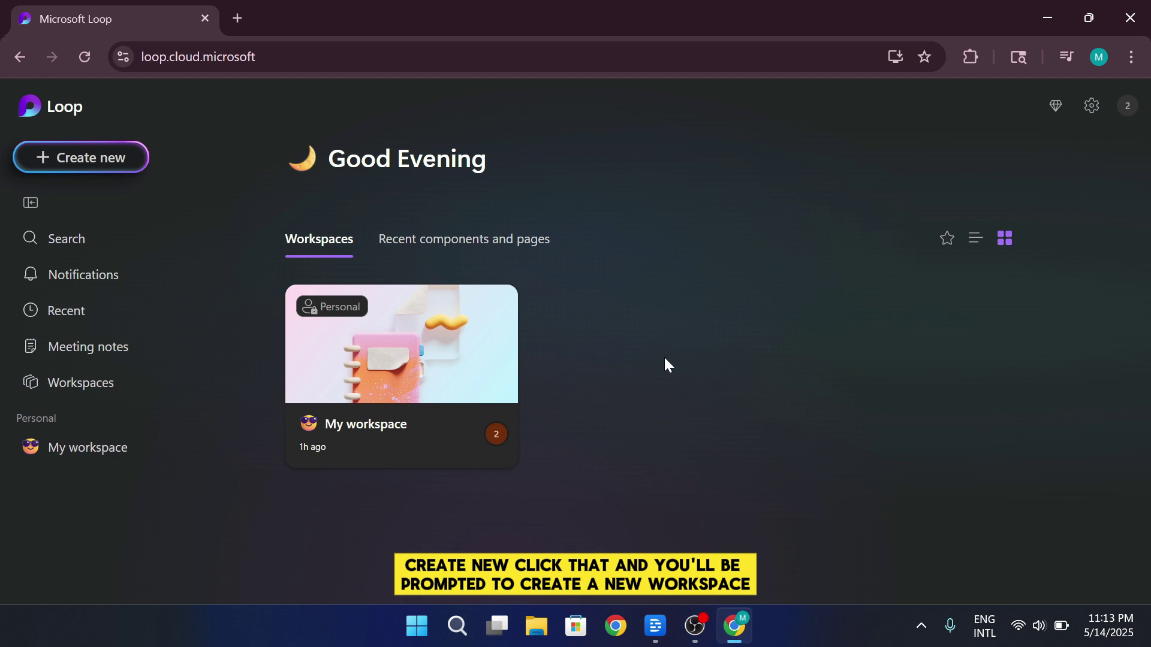
- Enter My workspace and show the options menu for its Untitled page
{"action": "left_click", "coordinate": [414, 315]}
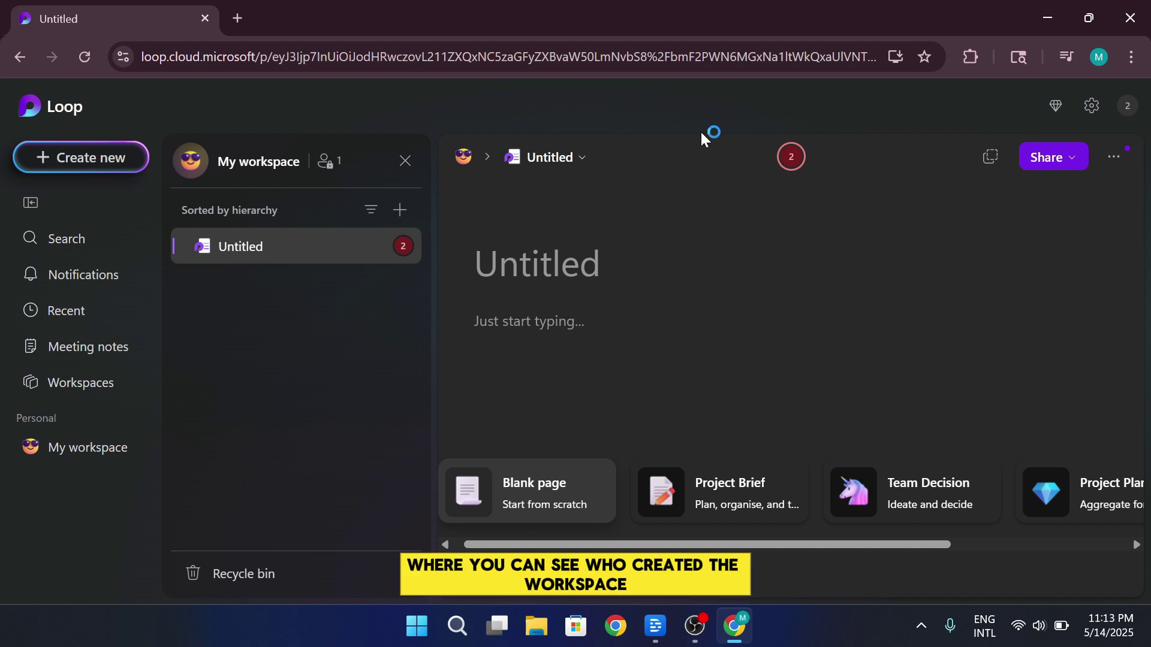
{"action": "left_click", "coordinate": [352, 248]}
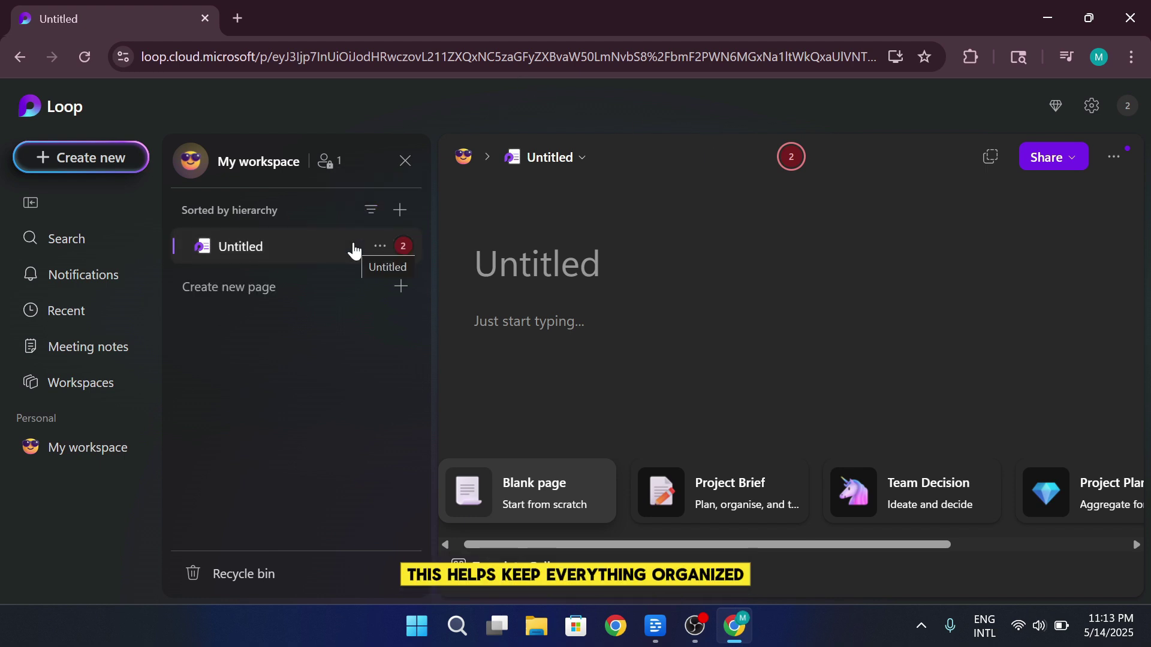
{"action": "left_click", "coordinate": [384, 247]}
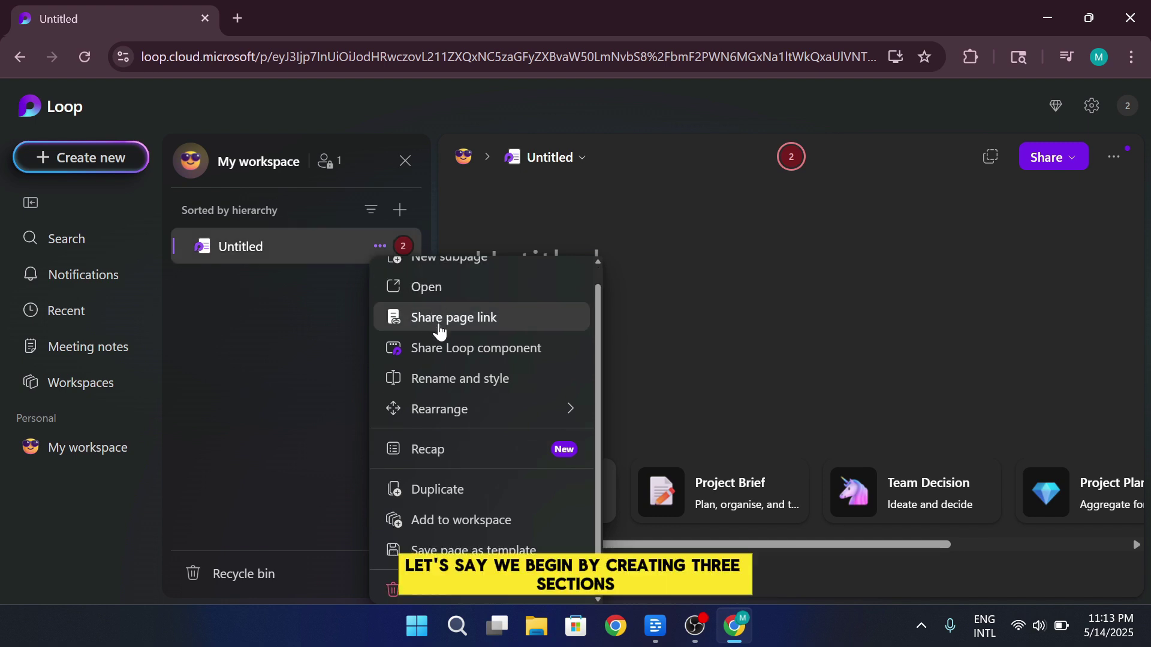
- Add pages titled Tasks, Calendar and Goals to the workspace, then go to Tasks
{"action": "left_click", "coordinate": [332, 359]}
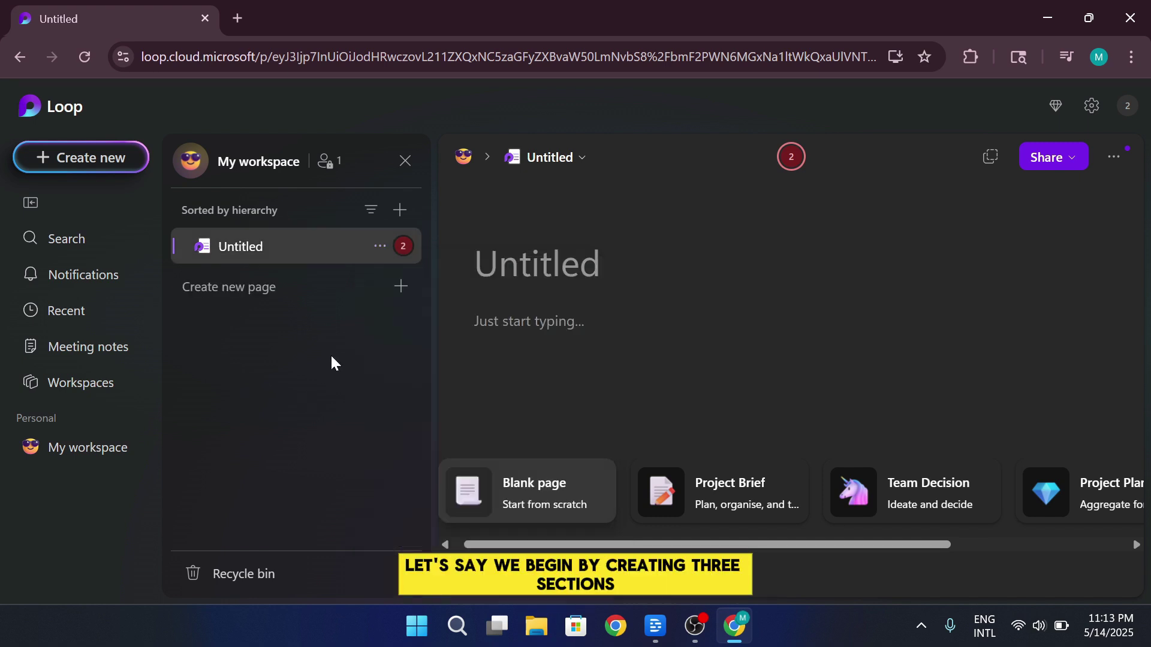
{"action": "left_click", "coordinate": [399, 290]}
{"action": "type", "text": "Tasks"}
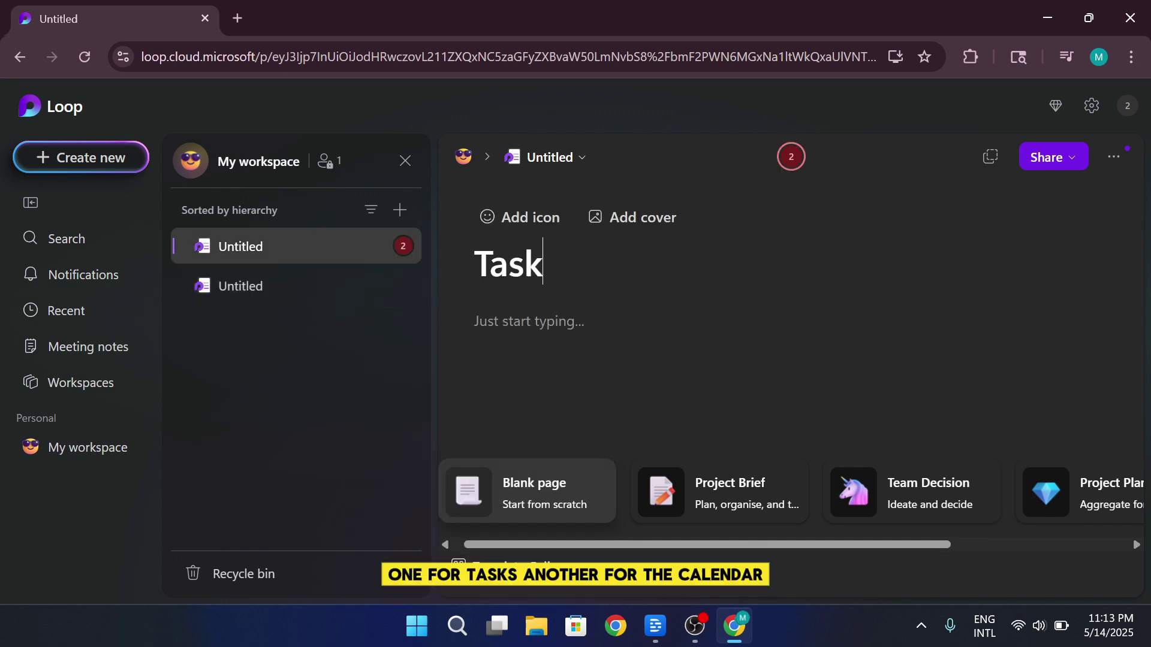
{"action": "left_click", "coordinate": [239, 286]}
{"action": "type", "text": "Ca"}
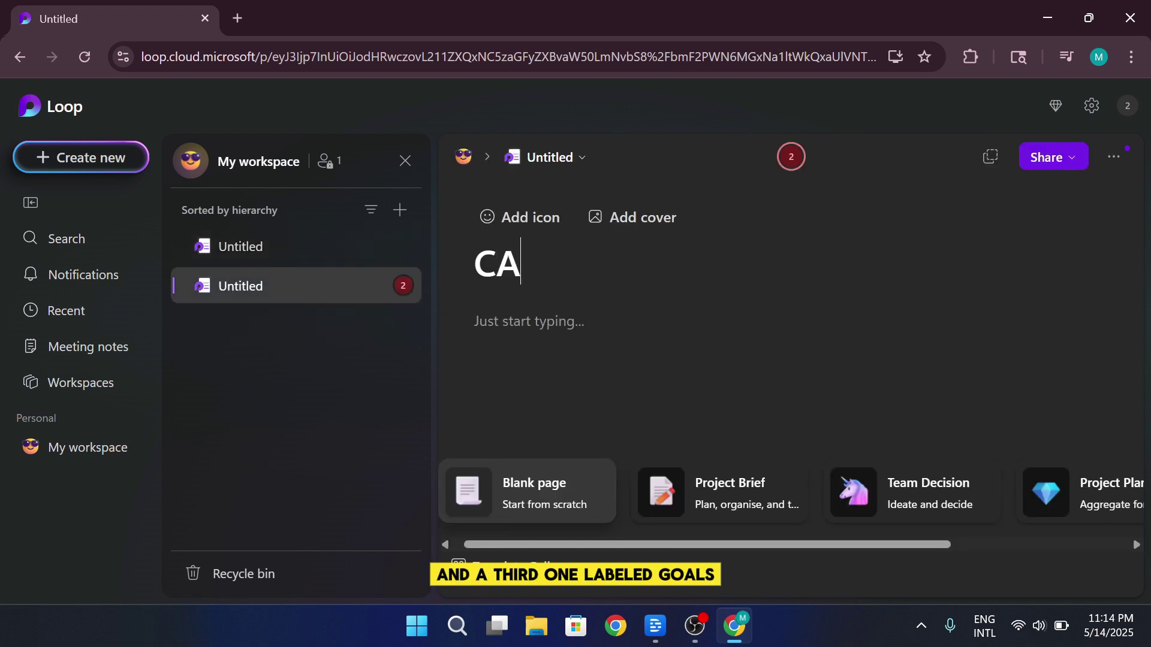
{"action": "type", "text": "lendar"}
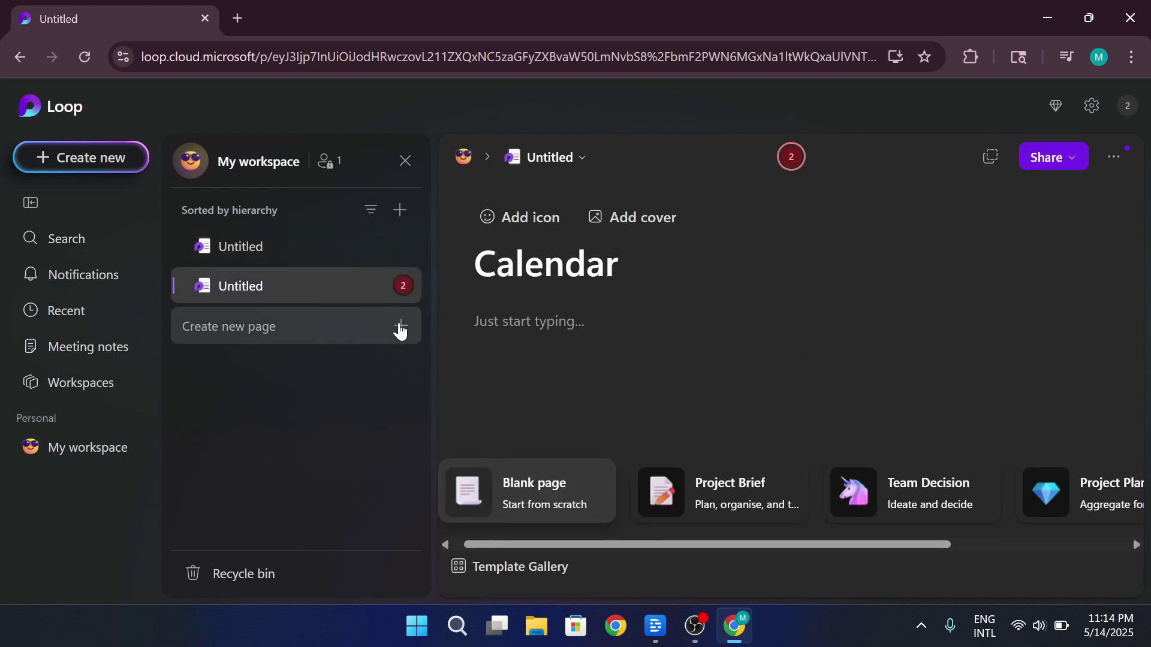
{"action": "left_click", "coordinate": [240, 247]}
{"action": "type", "text": "Goals"}
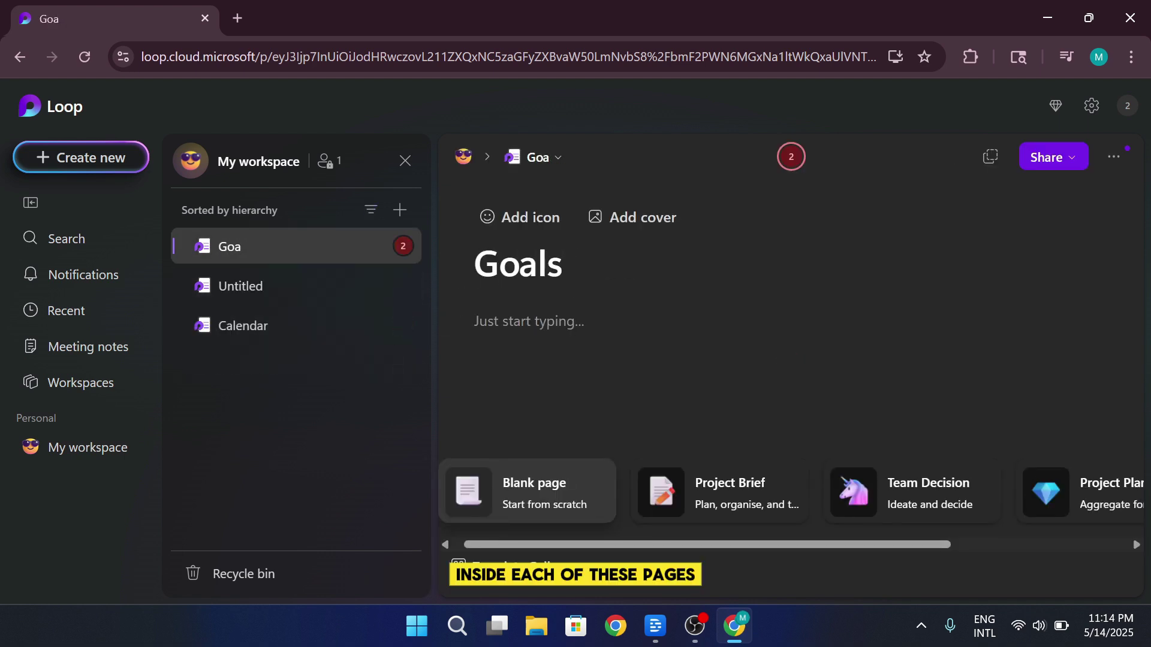
{"action": "left_click", "coordinate": [296, 298]}
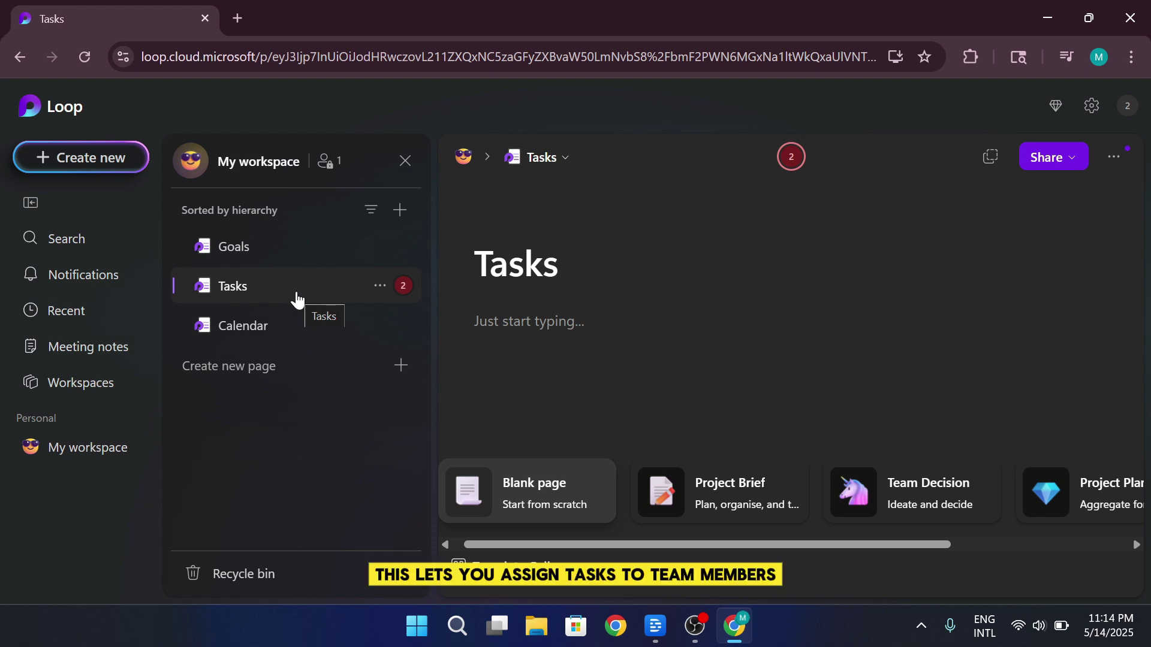
- Paste the five-item gym task list into Tasks and turn it into a Loop component
{"action": "left_click", "coordinate": [296, 300]}
{"action": "type", "text": "Start a Beginner Gym Routine 📋 Task List: Choose a gym and sign up for a membership Buy basic gym gear (shoes, water bottle, workout clothes, towel) Set your fitness goals (e.g. weight loss, muscle gain, endurance) Plan your weekly workout schedule (e.g. 3–4 days/week) Learn proper form for basic exercises:"}
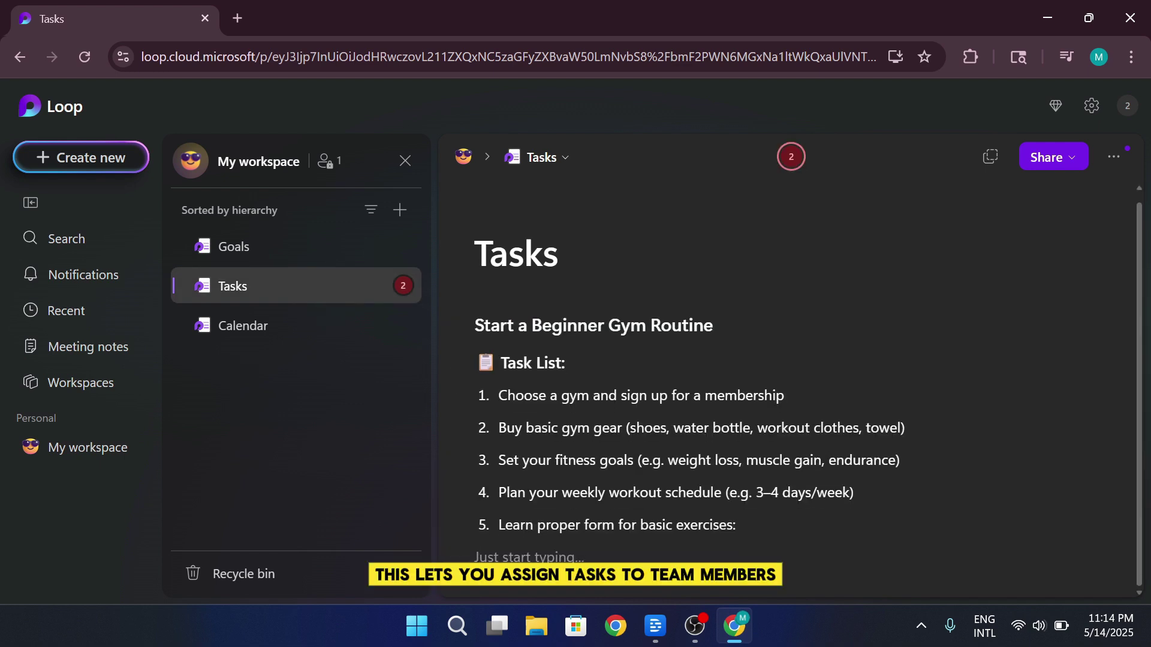
{"action": "left_click_drag", "start_coordinate": [743, 529], "coordinate": [525, 432]}
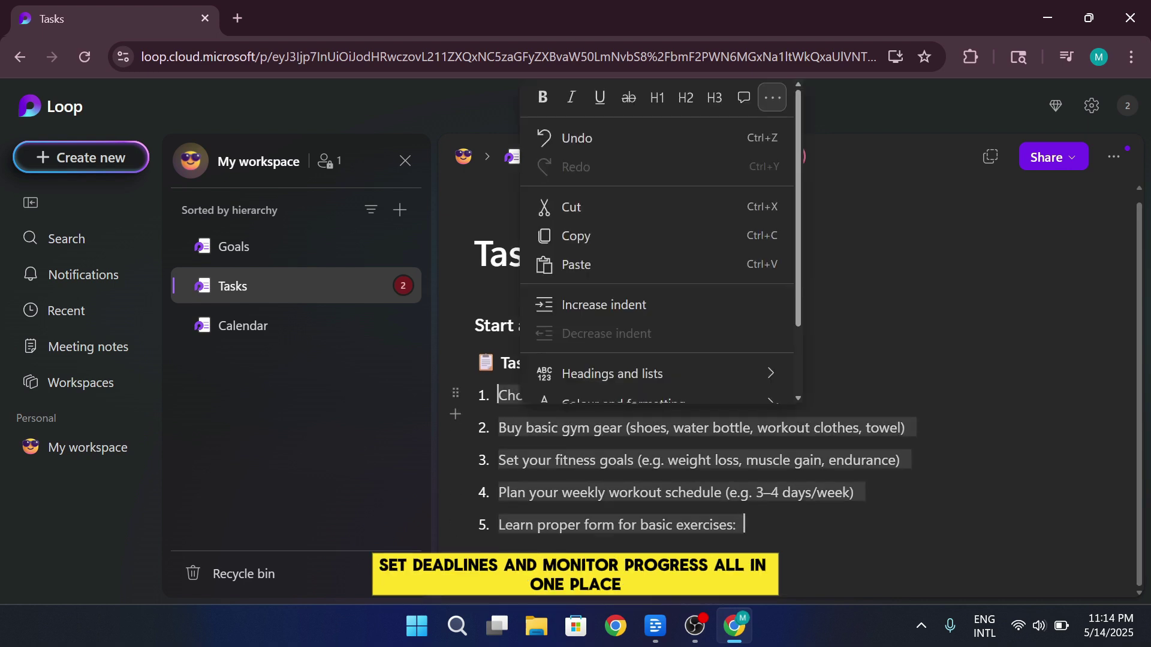
{"action": "scroll", "coordinate": [659, 269], "scroll_direction": "down", "scroll_amount": 3}
{"action": "left_click", "coordinate": [623, 457]}
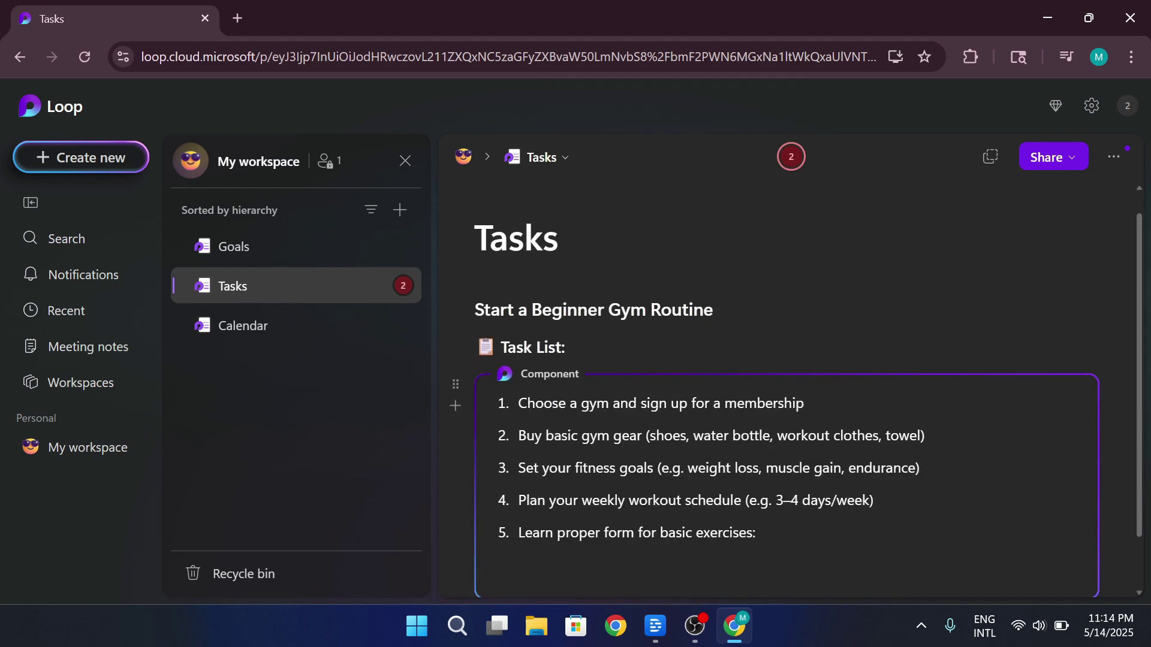
- Make the first task its own nested component and open Component 4's shared location in a new tab
{"action": "triple_click", "coordinate": [659, 339]}
{"action": "right_click", "coordinate": [656, 339]}
{"action": "left_click", "coordinate": [632, 290]}
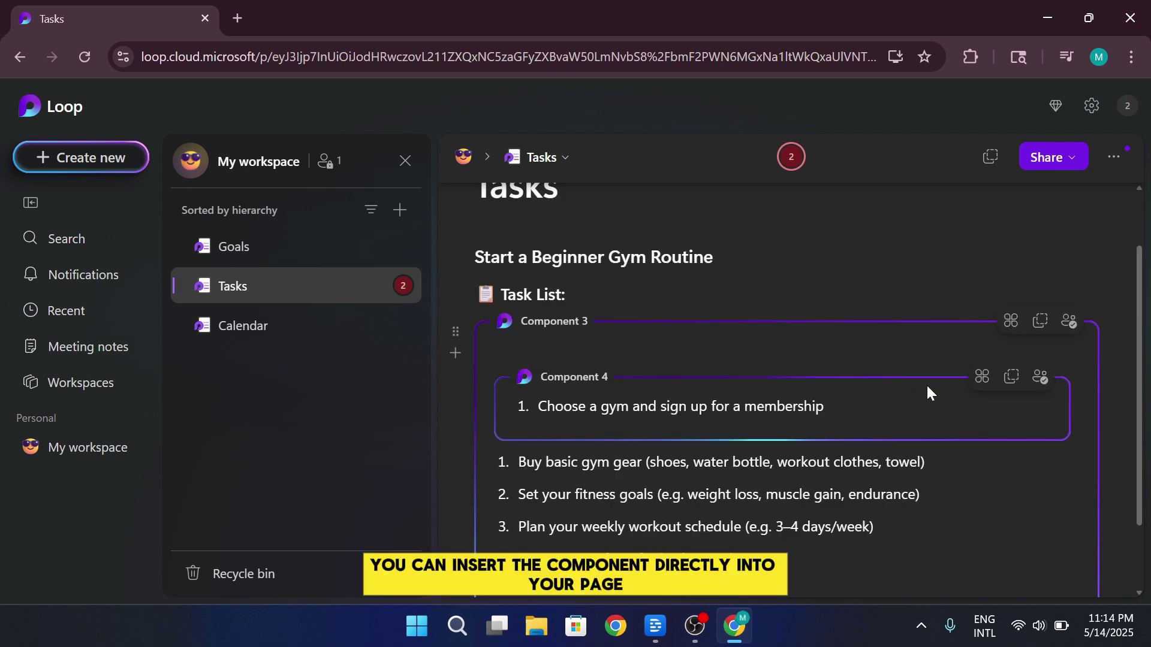
{"action": "left_click", "coordinate": [981, 376]}
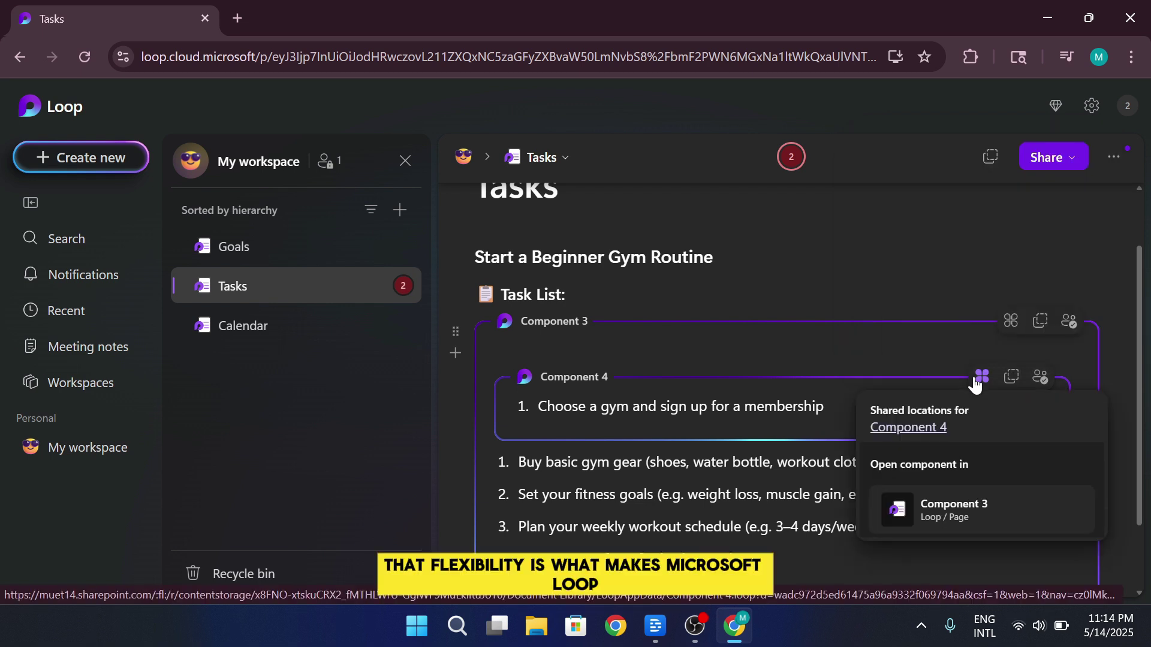
{"action": "left_click", "coordinate": [976, 506]}
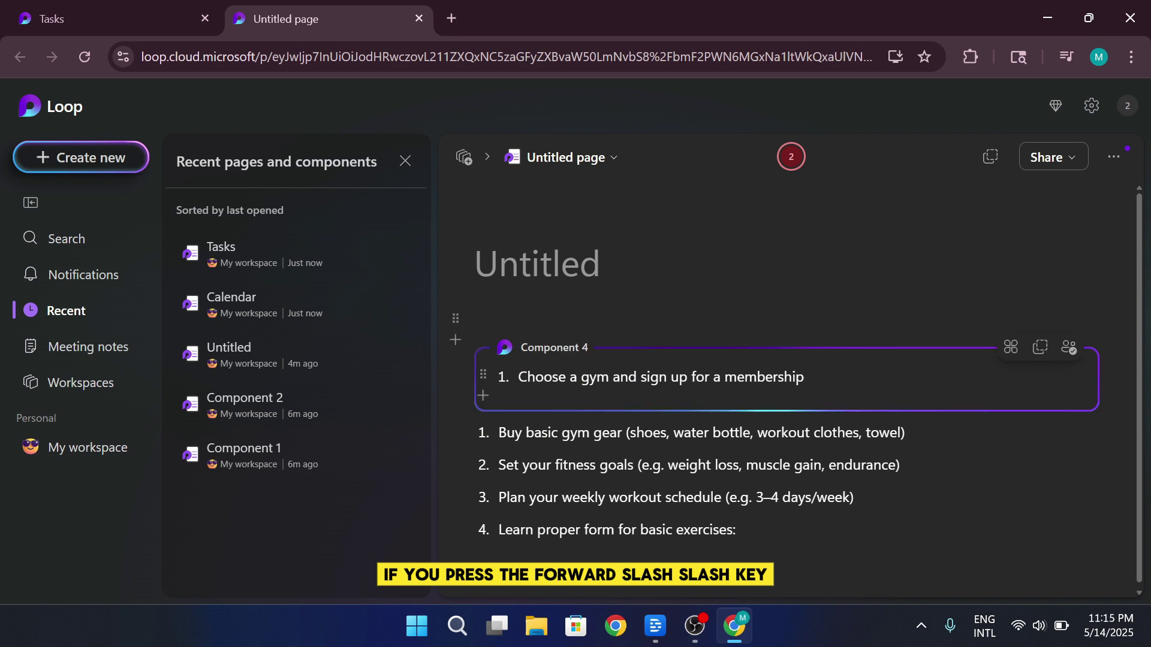
- Insert a Progress tracker below the first task using /pr
{"action": "key", "text": "Return"}
{"action": "type", "text": "/pr"}
{"action": "key", "text": "Return"}
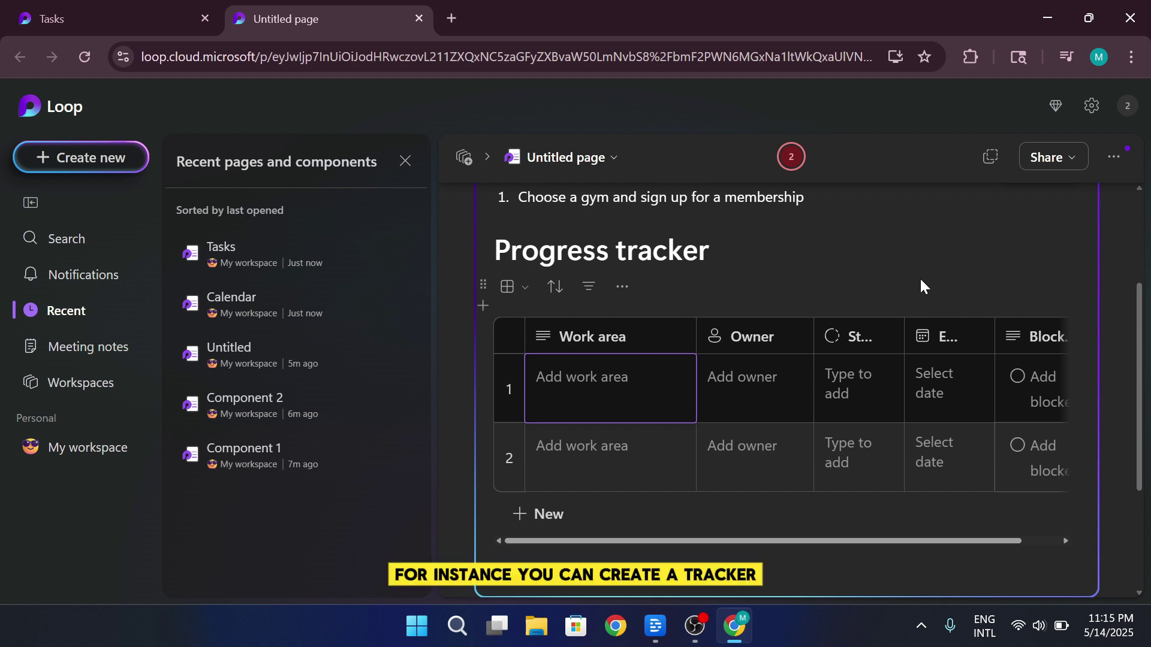
- Fill the tracker's first row with work area 'Visit multiple gyms' and status In progress
{"action": "type", "text": "Visi"}
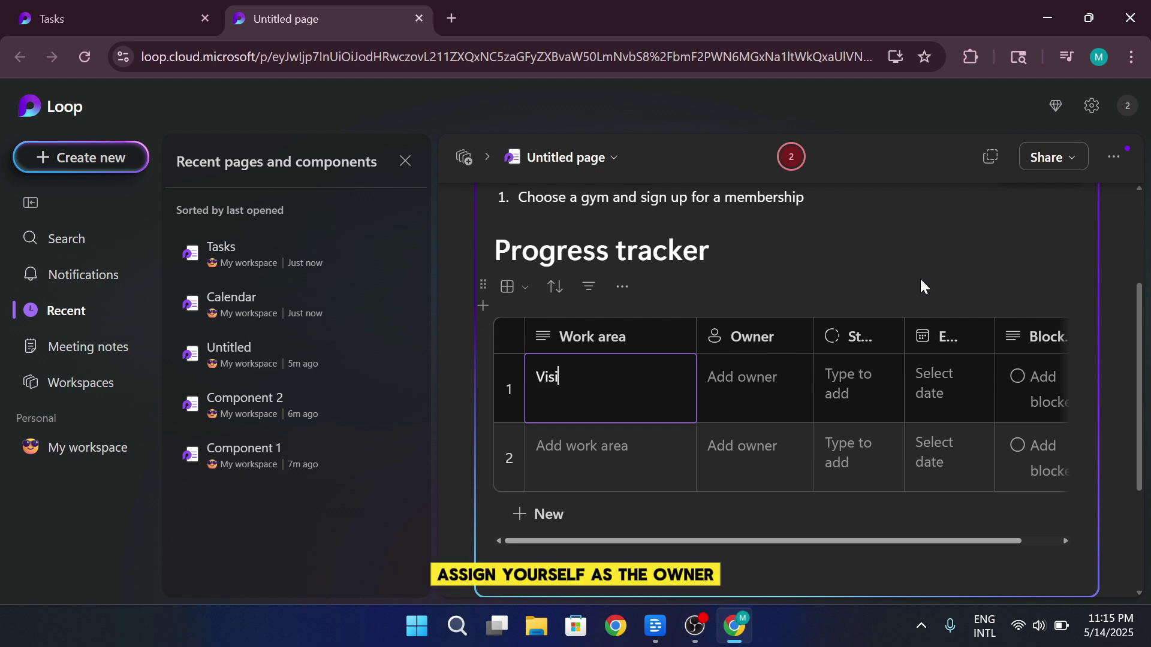
{"action": "type", "text": "t multiple "}
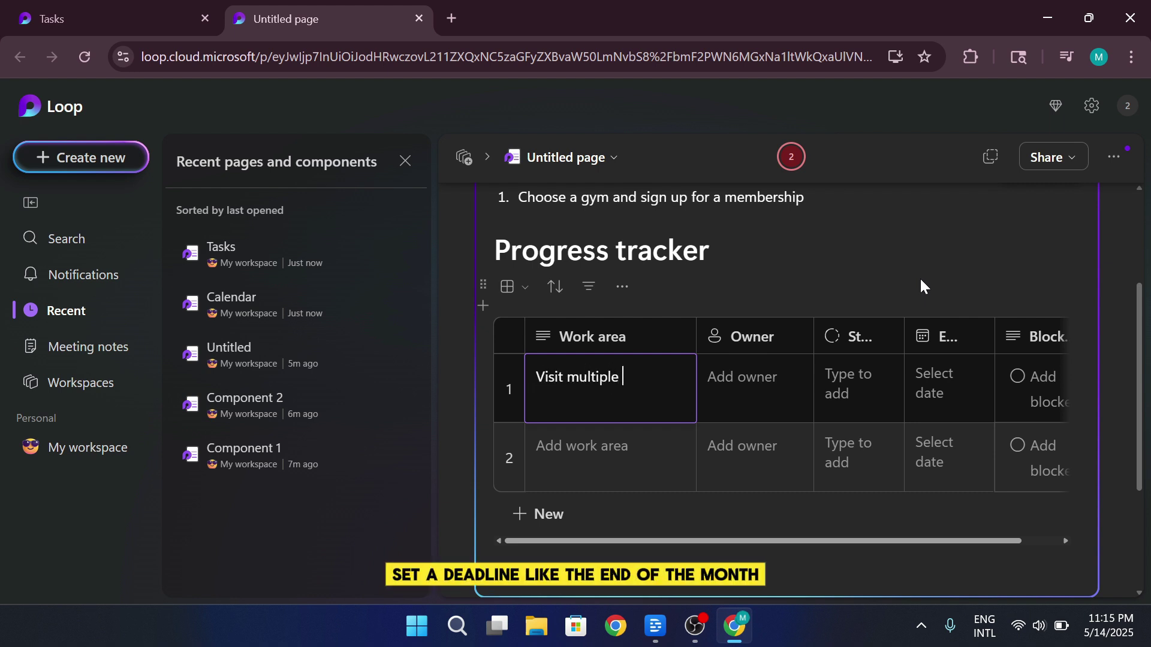
{"action": "type", "text": "gyms"}
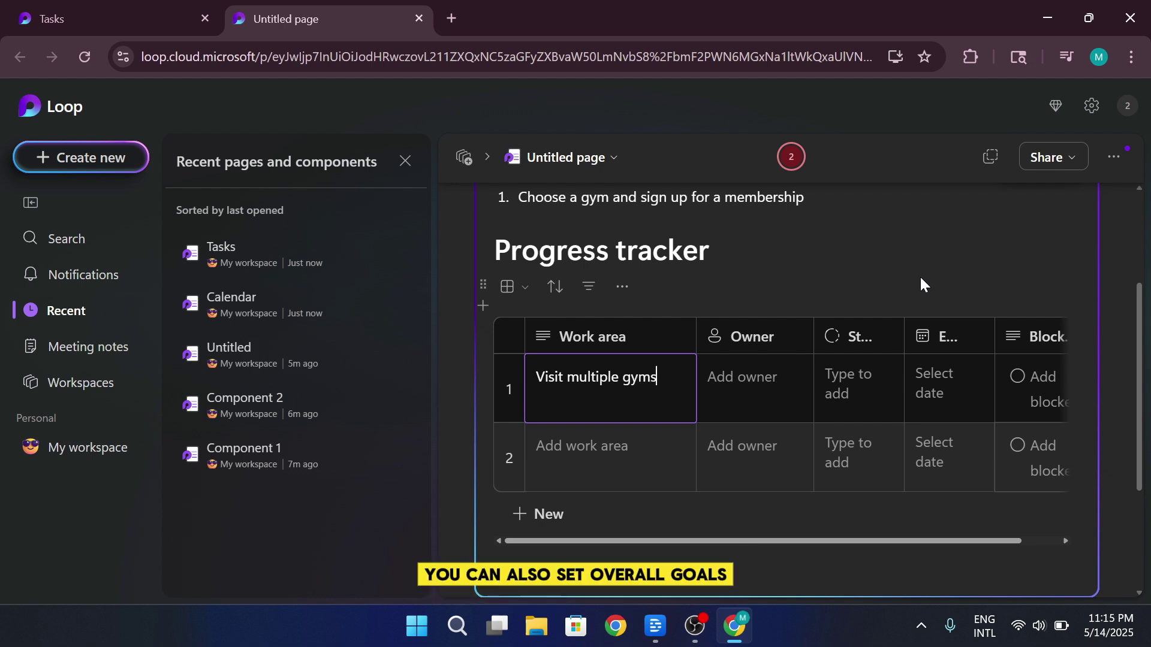
{"action": "key", "text": "Tab"}
{"action": "left_click", "coordinate": [858, 388]}
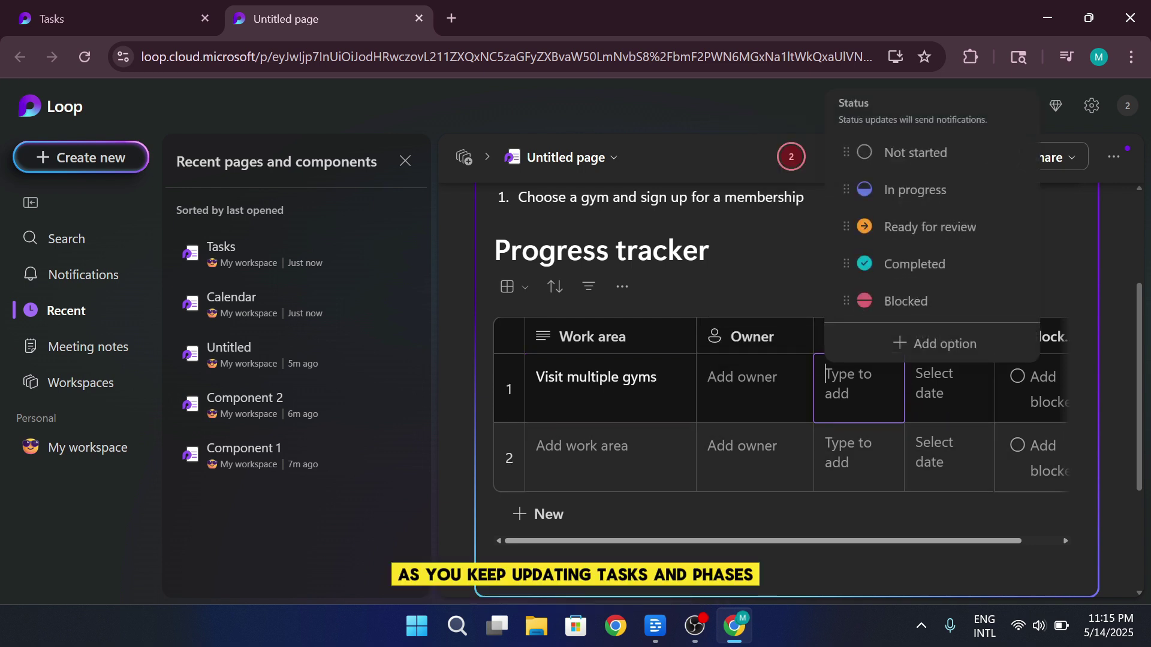
{"action": "left_click", "coordinate": [938, 189]}
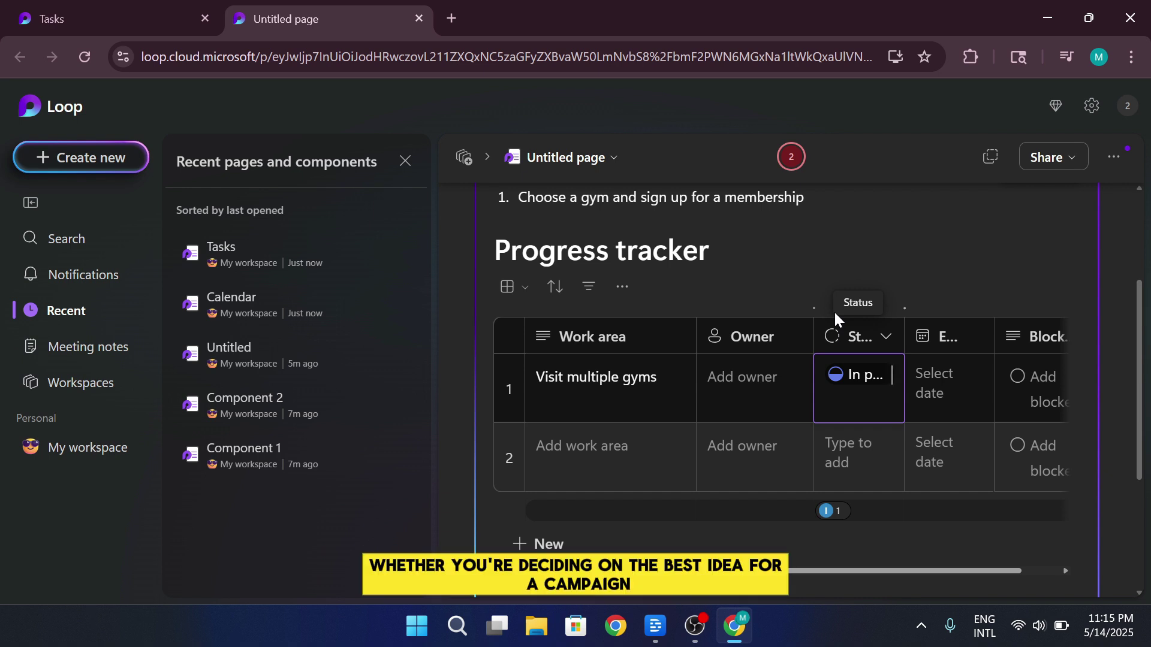
{"action": "key", "text": "Escape"}
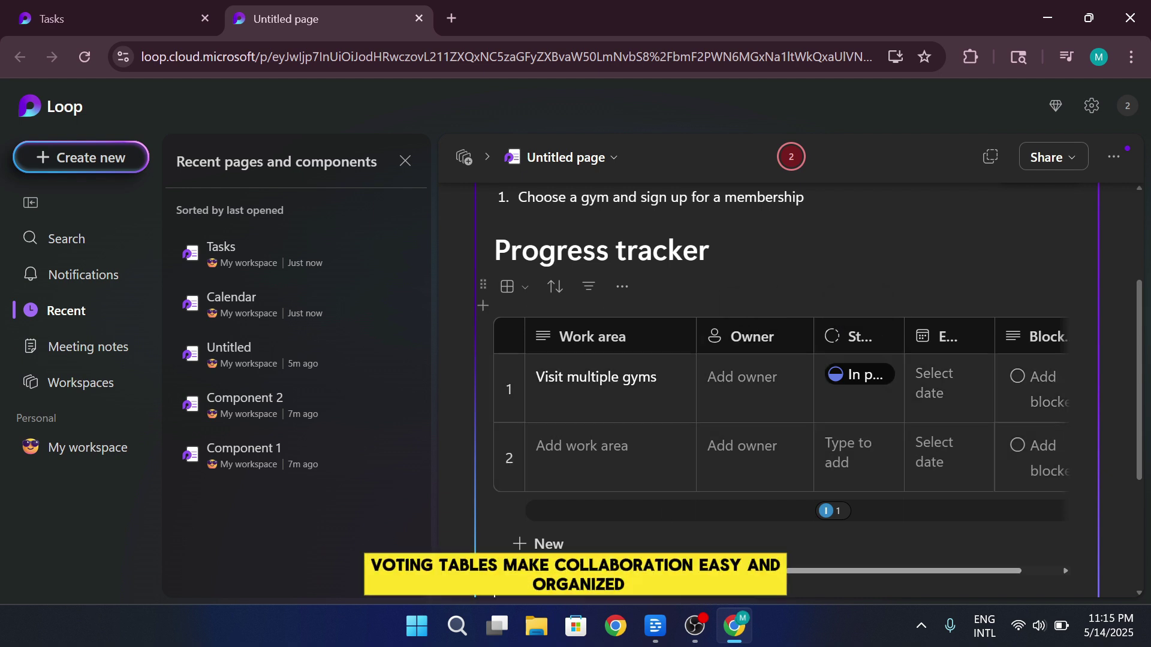
{"action": "left_click", "coordinate": [482, 306]}
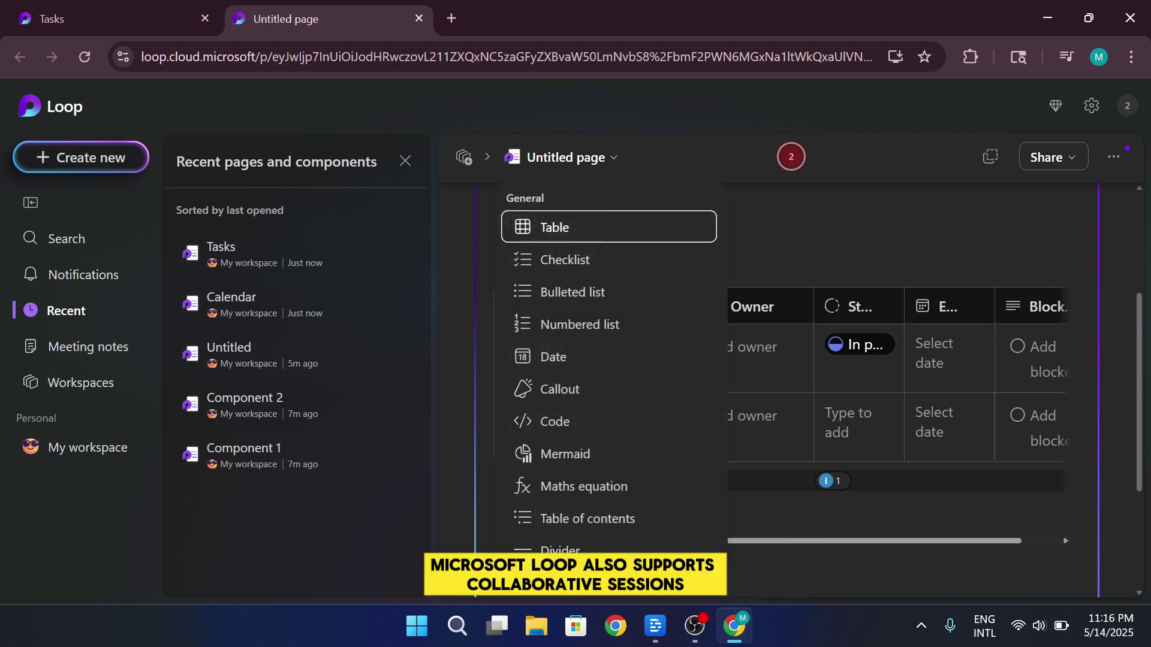
- Insert a Voting table by filtering the insert list with 'vo'
{"action": "type", "text": "vo"}
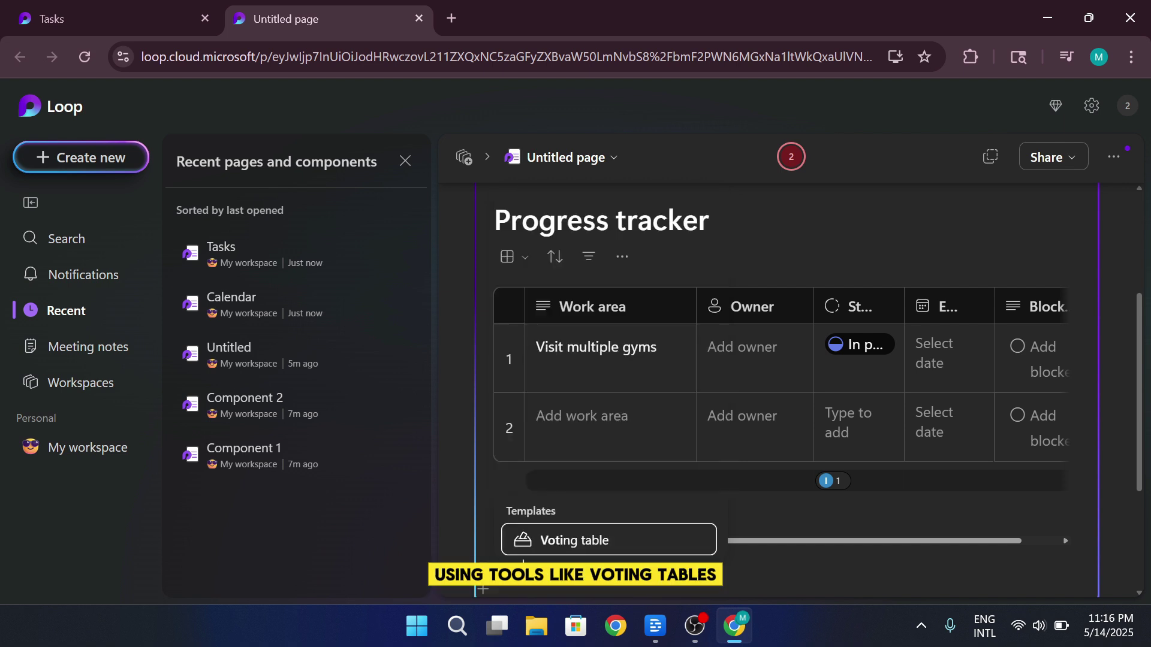
{"action": "key", "text": "Return"}
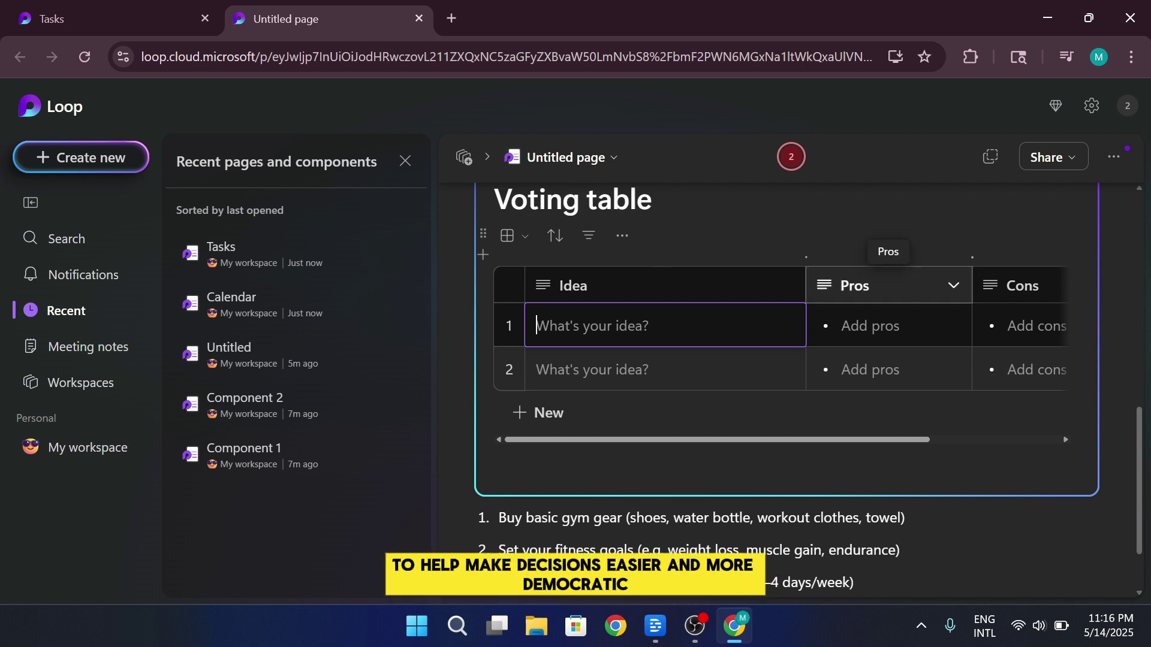
- Rename the Voting table's Idea column header to Task
{"action": "left_click_drag", "start_coordinate": [919, 440], "coordinate": [1098, 439]}
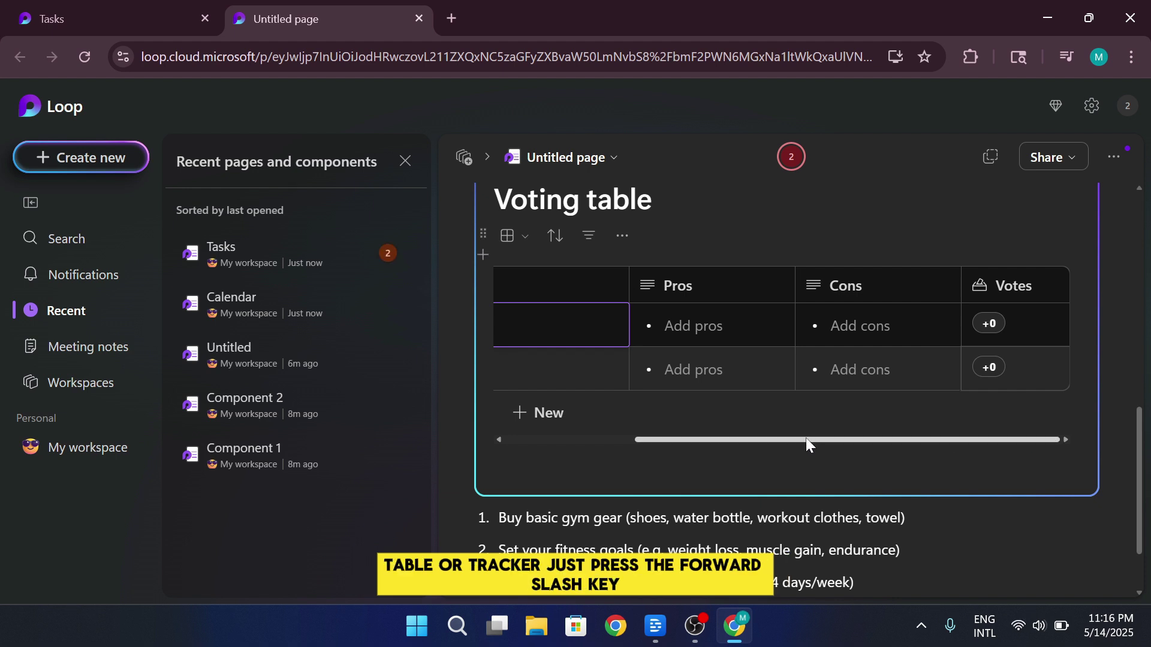
{"action": "left_click_drag", "start_coordinate": [806, 437], "coordinate": [676, 439]}
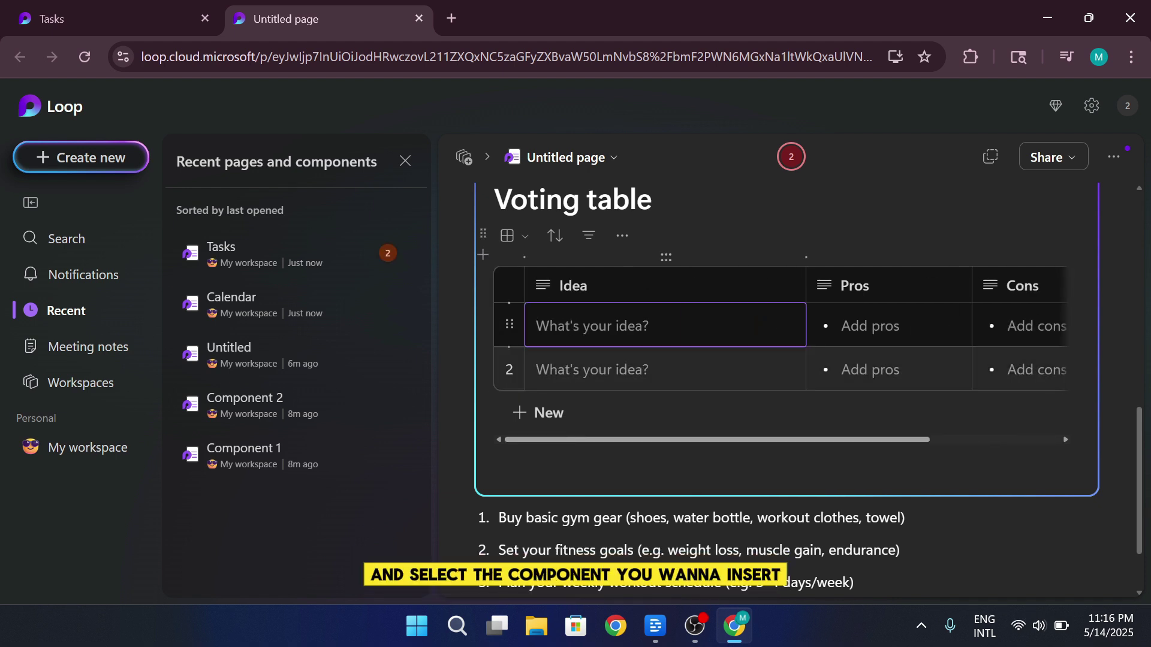
{"action": "left_click", "coordinate": [588, 285]}
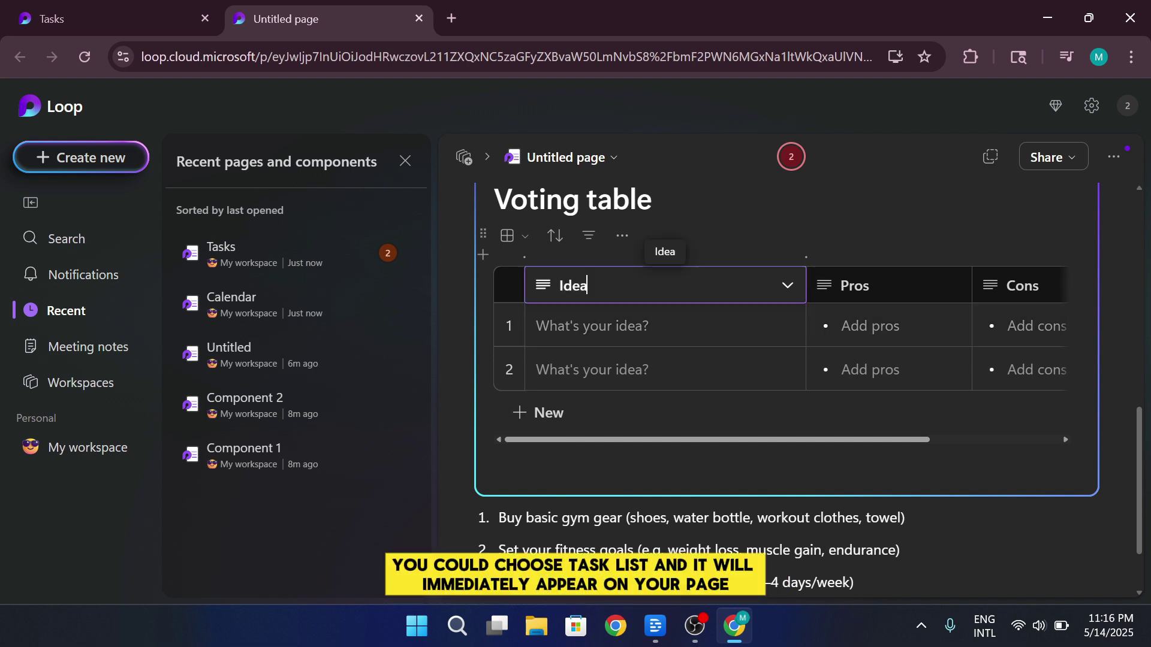
{"action": "type", "text": "Task"}
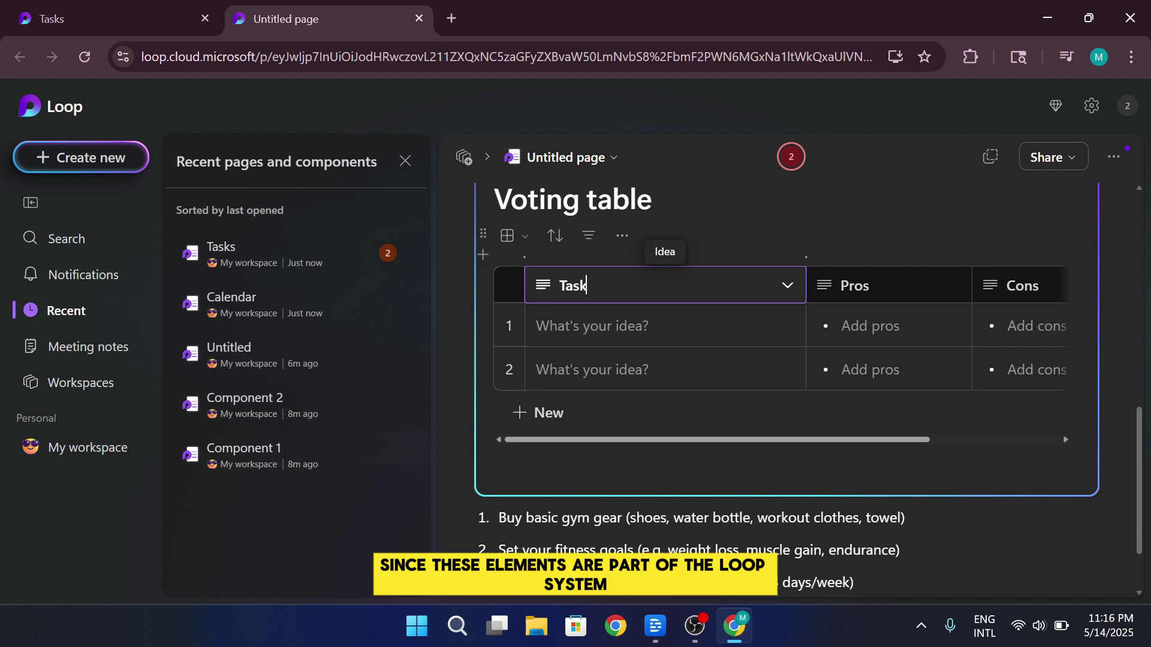
{"action": "key", "text": "Escape"}
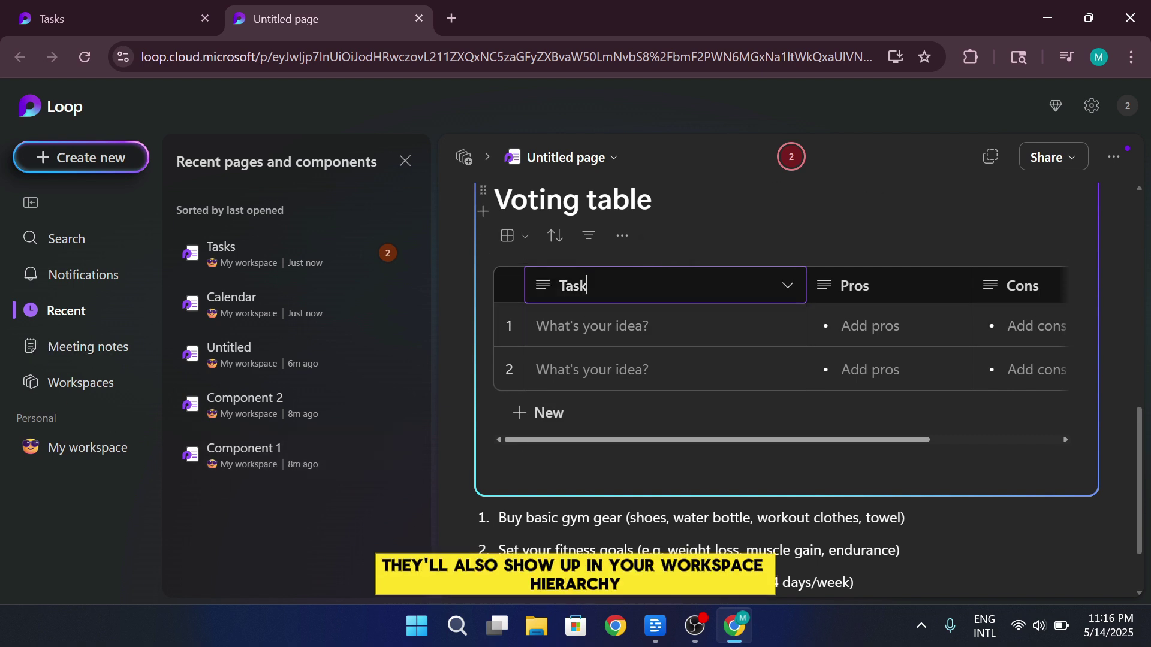
{"action": "left_click", "coordinate": [854, 229]}
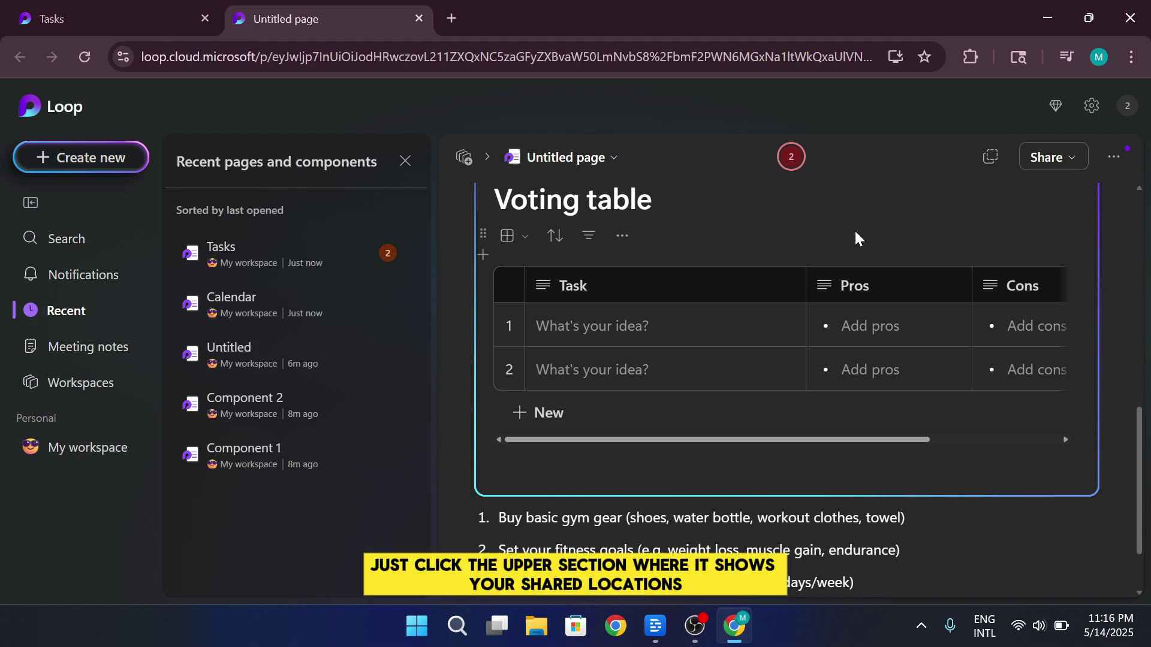
- Bring up the page's Share options, showing Page link and Loop component choices
{"action": "scroll", "coordinate": [854, 229], "scroll_direction": "up", "scroll_amount": 5}
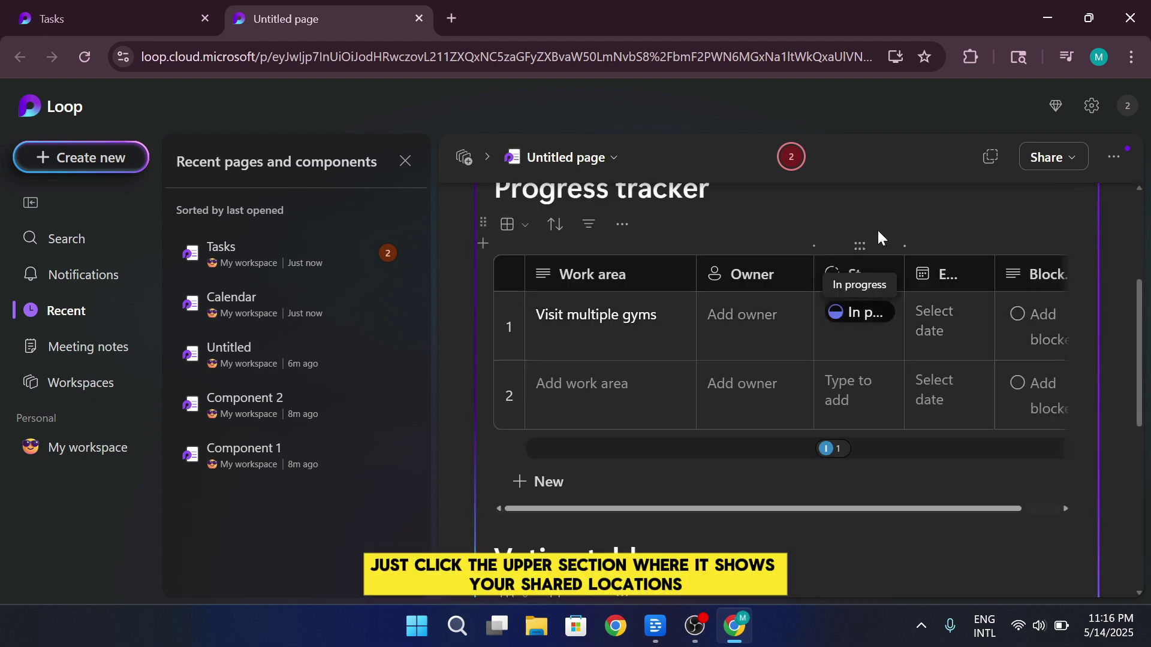
{"action": "left_click", "coordinate": [1050, 166]}
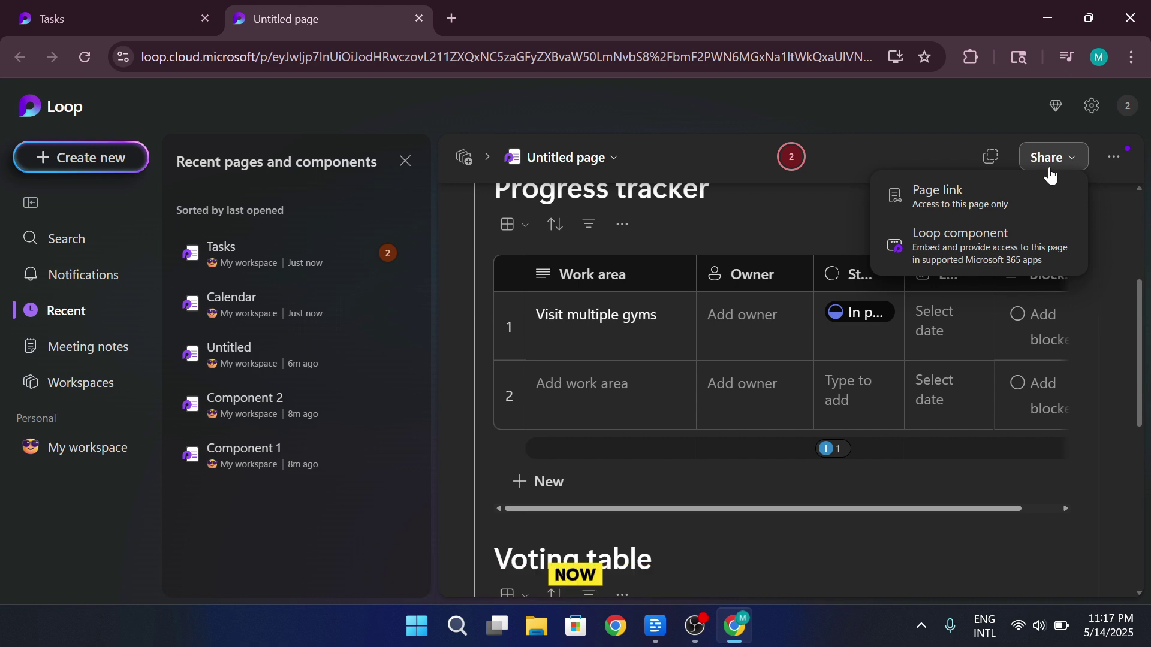
{"action": "scroll", "coordinate": [786, 390], "scroll_direction": "down", "scroll_amount": 7}
{"action": "scroll", "coordinate": [797, 232], "scroll_direction": "up", "scroll_amount": 10}
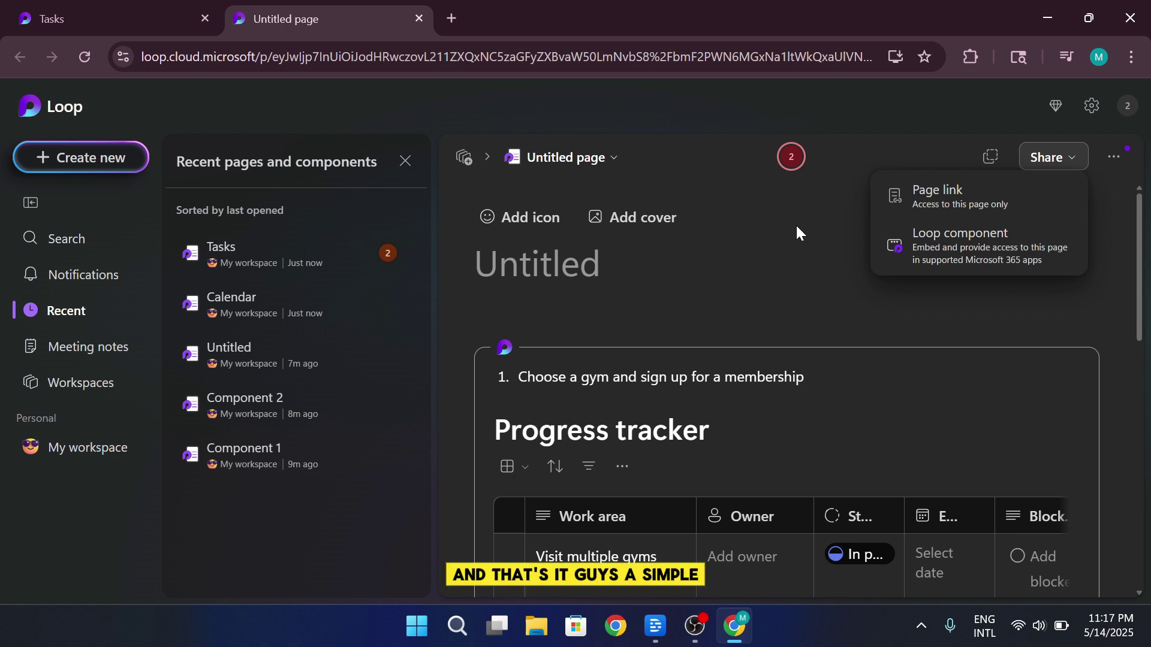
{"action": "left_click", "coordinate": [1047, 18]}
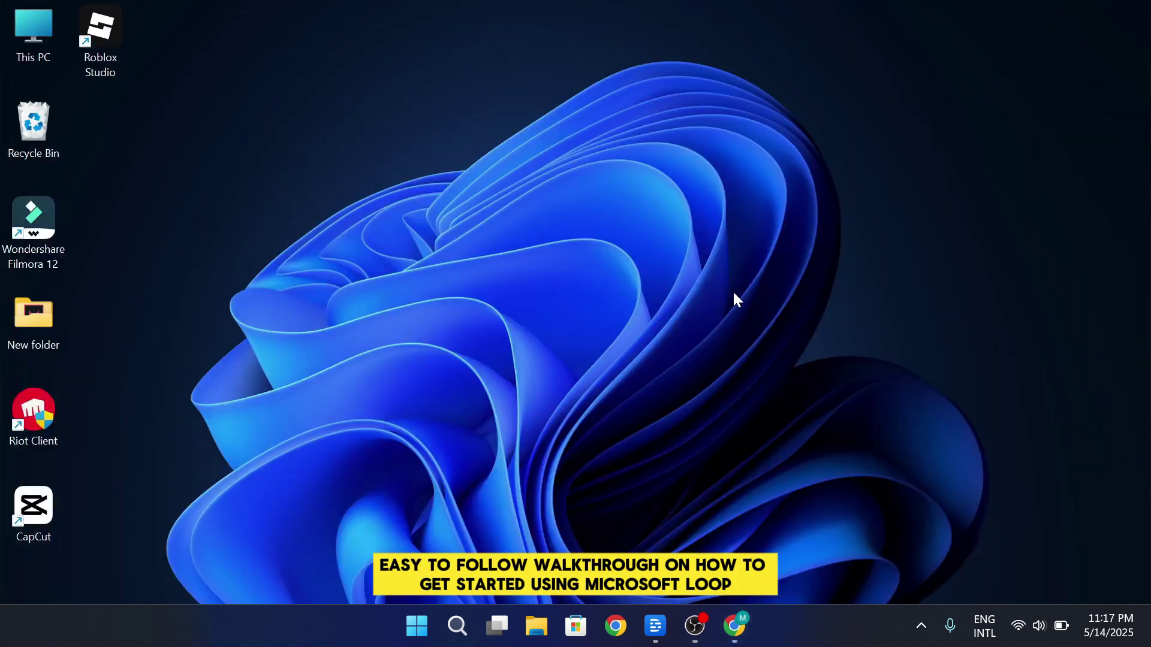